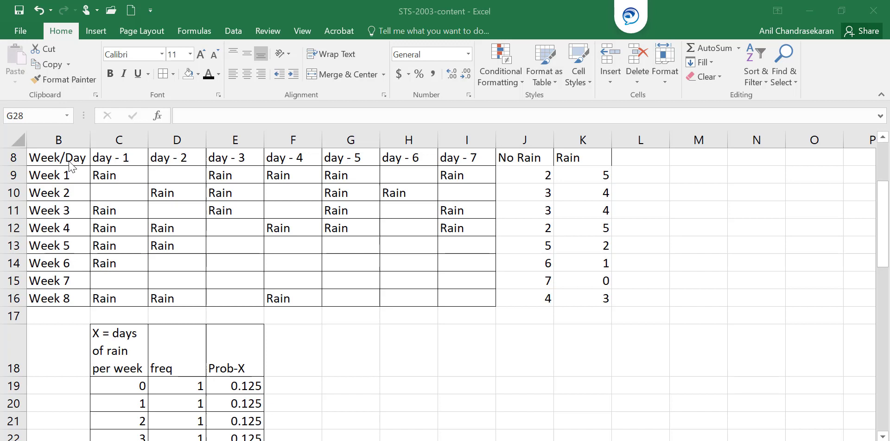
Step: Inspect the No Rain and Rain headers without changing them, then go to L17
{"action": "double_click", "coordinate": [515, 156]}
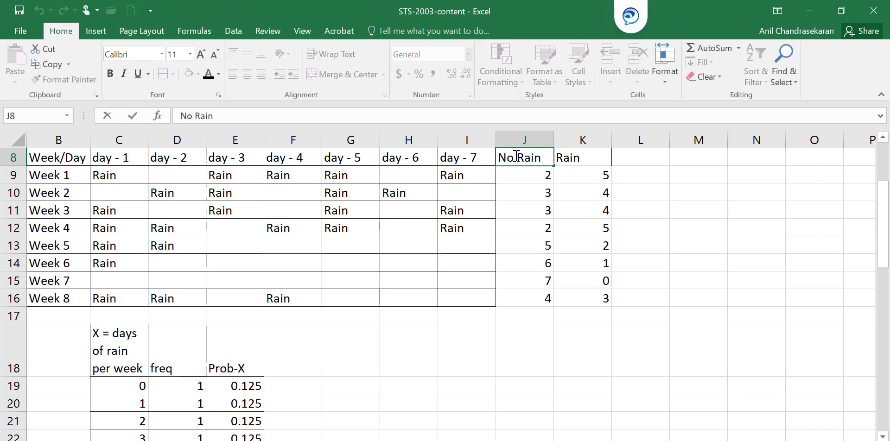
{"action": "key", "text": "Escape"}
{"action": "key", "text": "shift+Right"}
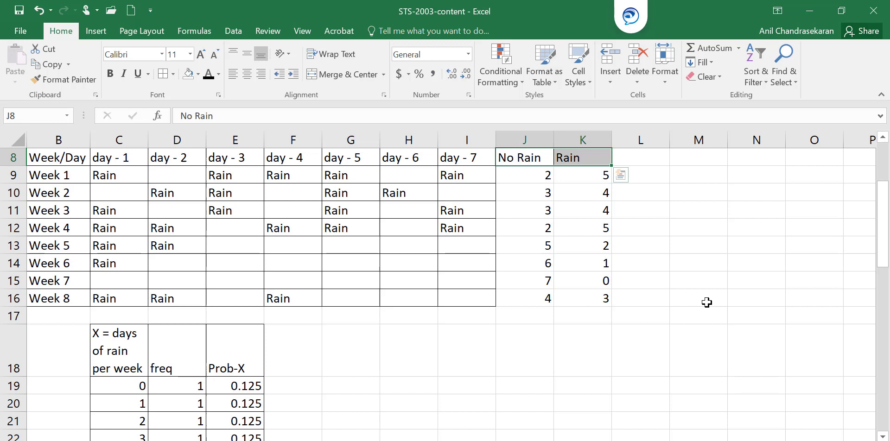
{"action": "left_click", "coordinate": [633, 316]}
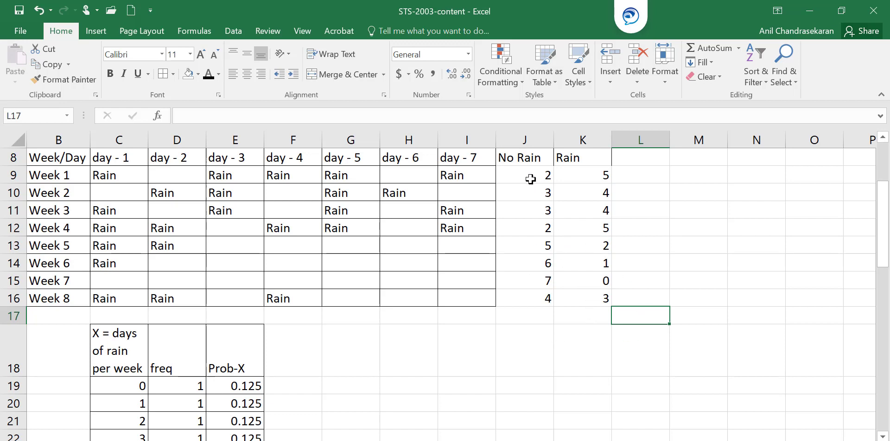
Step: AutoSum the No Rain counts into J17 for 32, and clear the old formula in K17
{"action": "left_click", "coordinate": [529, 309]}
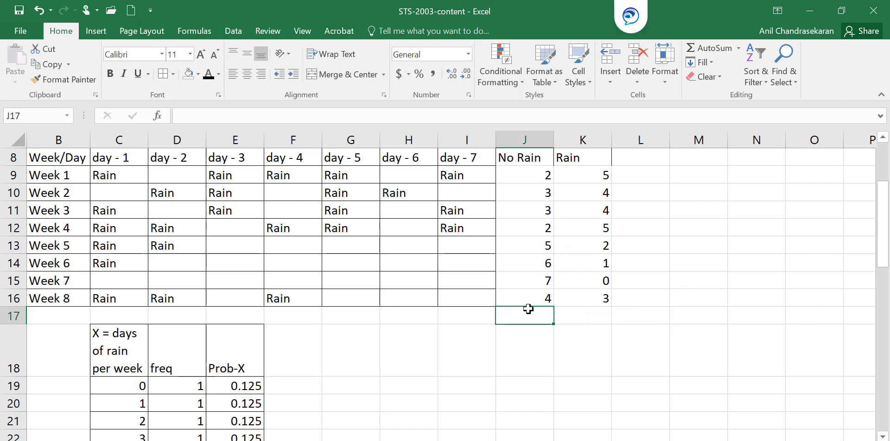
{"action": "left_click", "coordinate": [705, 47]}
{"action": "key", "text": "Return"}
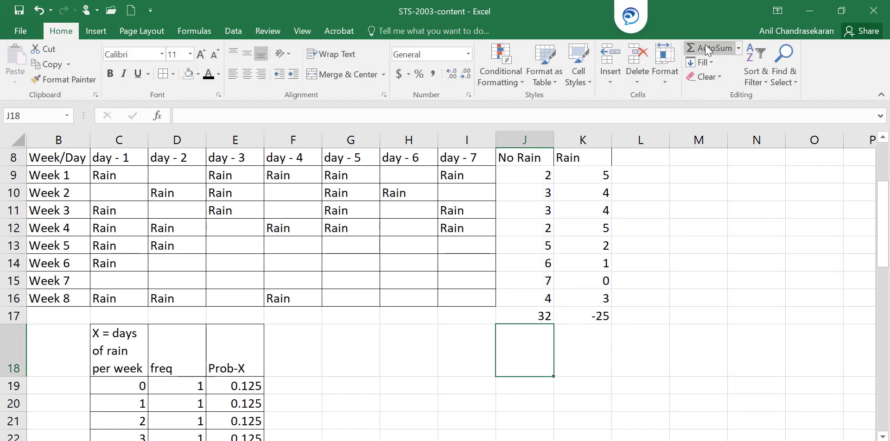
{"action": "key", "text": "Up"}
{"action": "key", "text": "Right"}
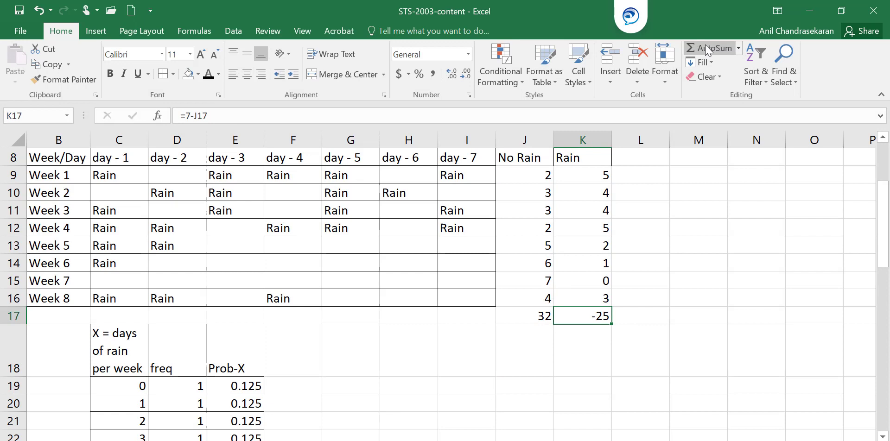
{"action": "key", "text": "Delete"}
Step: AutoSum the Rain counts into K17 for 24, and put the grand total 56 in L17
{"action": "left_click", "coordinate": [705, 47]}
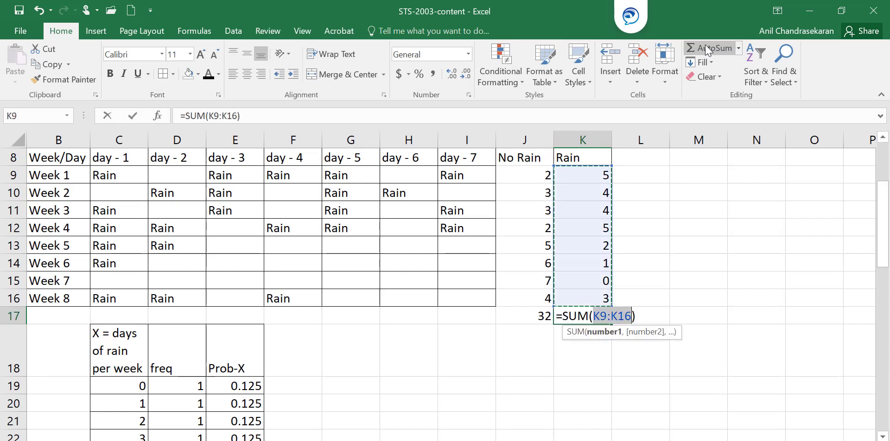
{"action": "key", "text": "Return"}
{"action": "key", "text": "Up"}
{"action": "key", "text": "Right"}
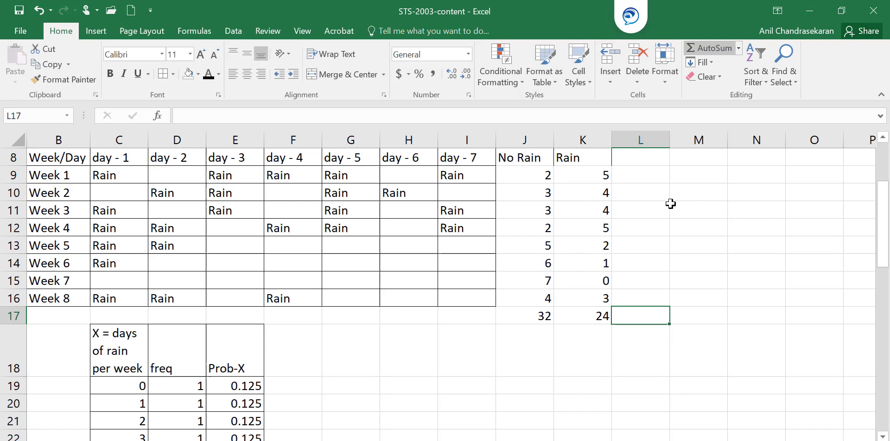
{"action": "left_click_drag", "start_coordinate": [536, 312], "coordinate": [639, 310]}
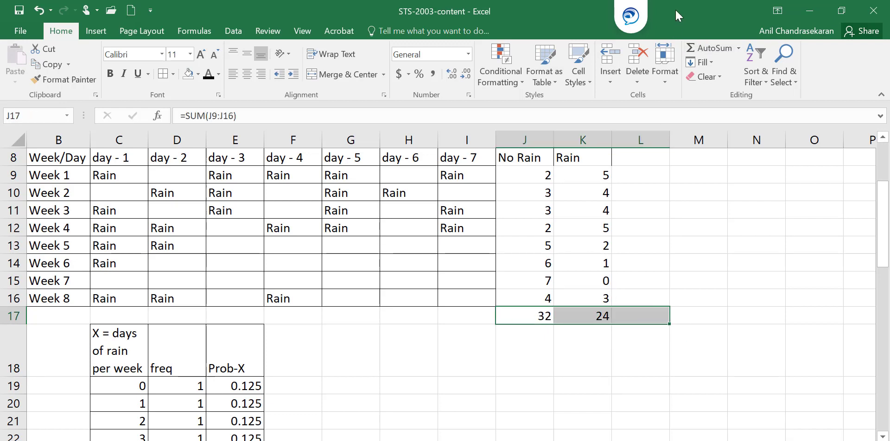
{"action": "left_click", "coordinate": [705, 48]}
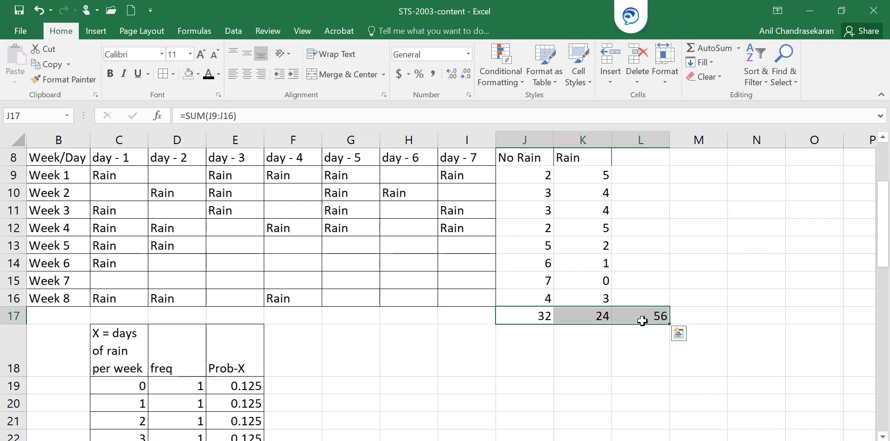
{"action": "left_click", "coordinate": [642, 318]}
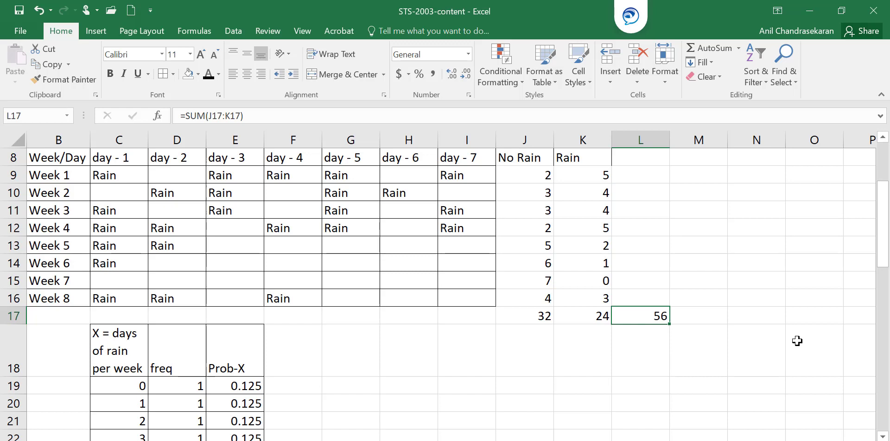
Step: Enter the label 'Success is rain' in J18
{"action": "key", "text": "Down"}
{"action": "key", "text": "Left"}
{"action": "key", "text": "Left"}
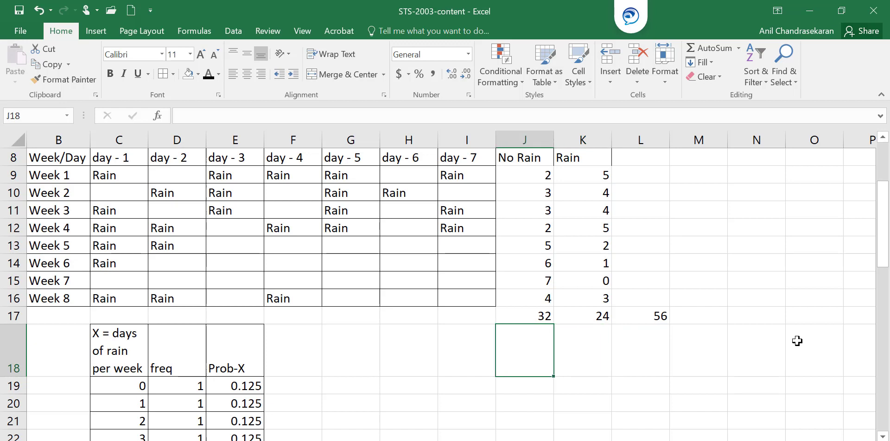
{"action": "type", "text": "Success is"}
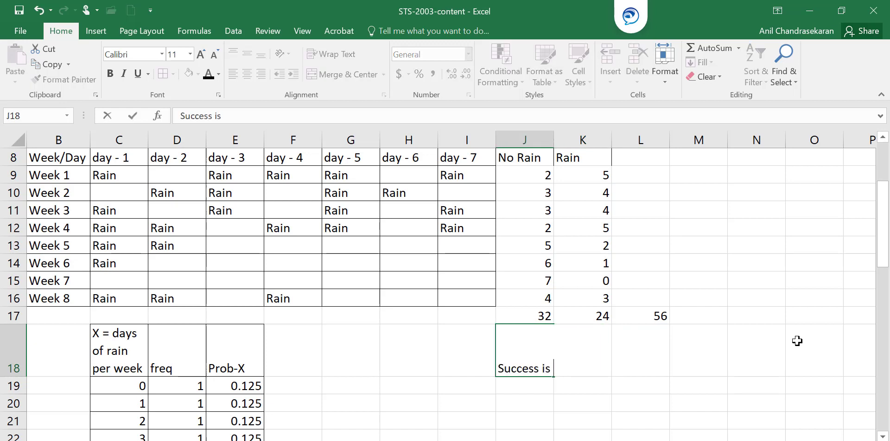
{"action": "type", "text": " rain"}
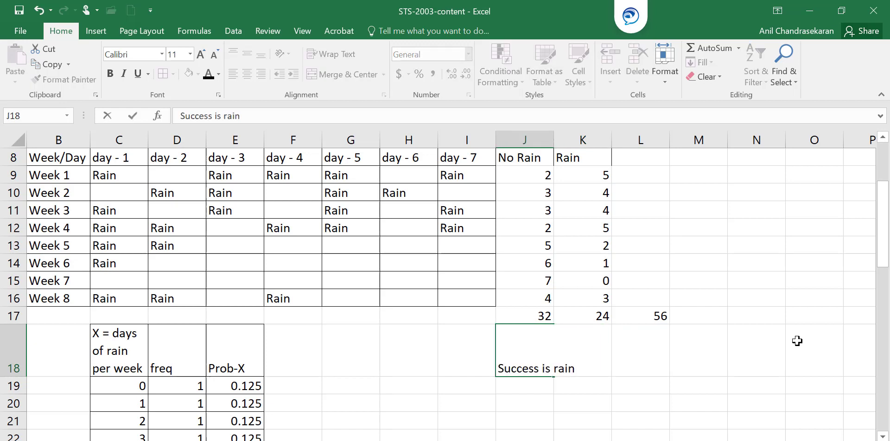
{"action": "key", "text": "Return"}
{"action": "key", "text": "Up"}
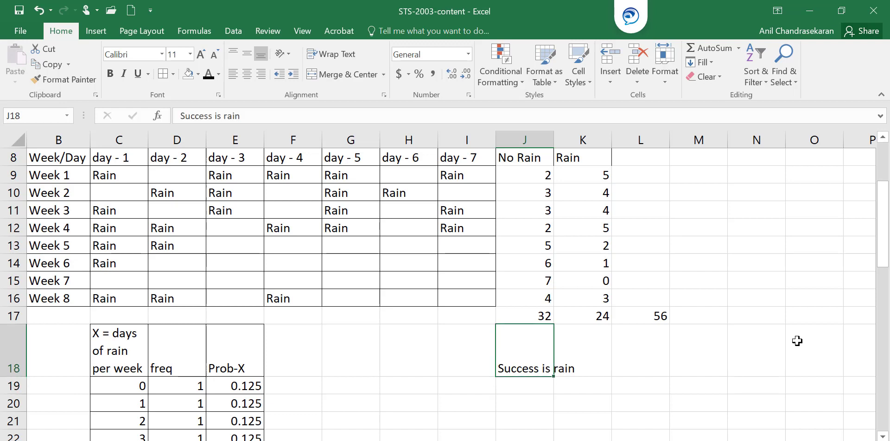
{"action": "key", "text": "Right"}
{"action": "key", "text": "Right"}
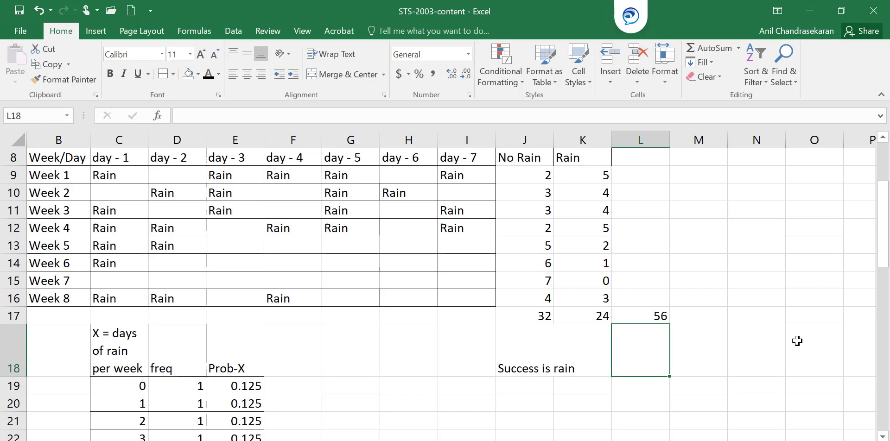
Step: Compute =K17/L17 in L18, giving 0.42857, and label it 'Pi' in M18
{"action": "type", "text": "="}
{"action": "key", "text": "Up"}
{"action": "key", "text": "Left"}
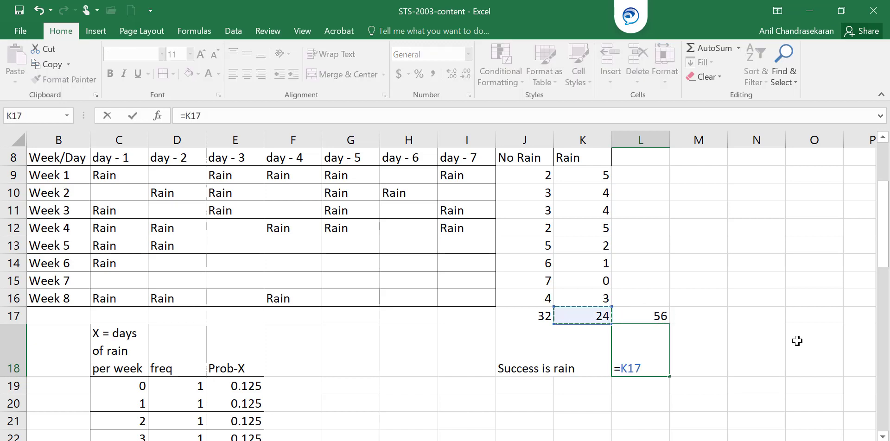
{"action": "type", "text": "/"}
{"action": "key", "text": "Up"}
{"action": "key", "text": "ctrl+Return"}
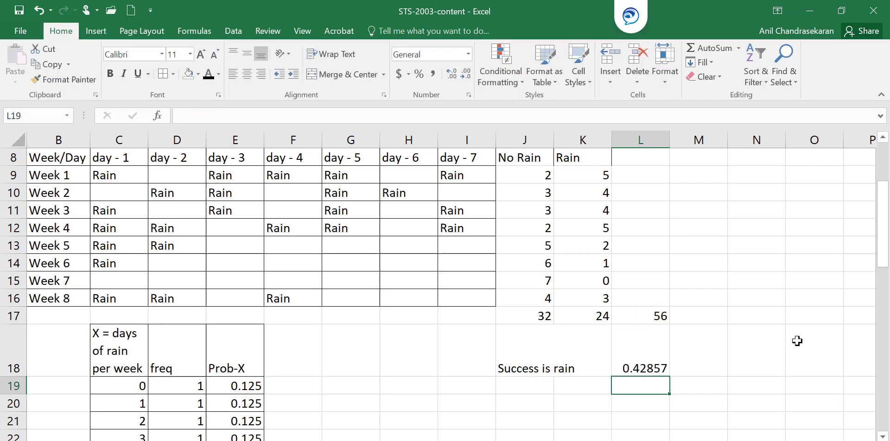
{"action": "key", "text": "Right"}
{"action": "type", "text": "Pi"}
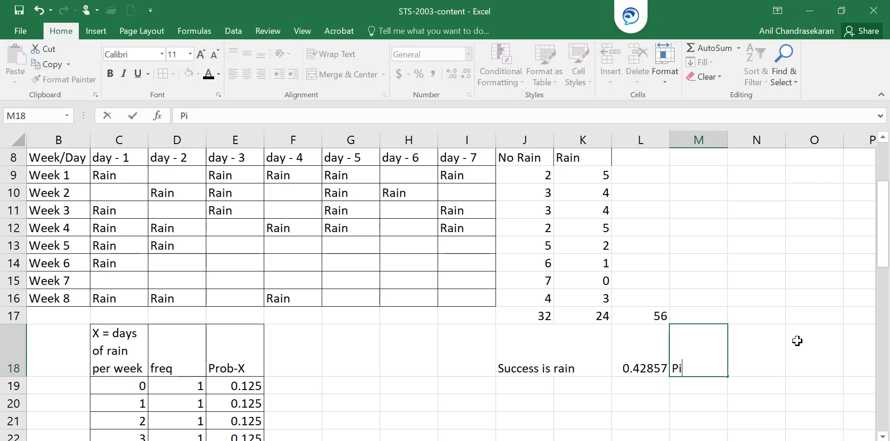
{"action": "key", "text": "Return"}
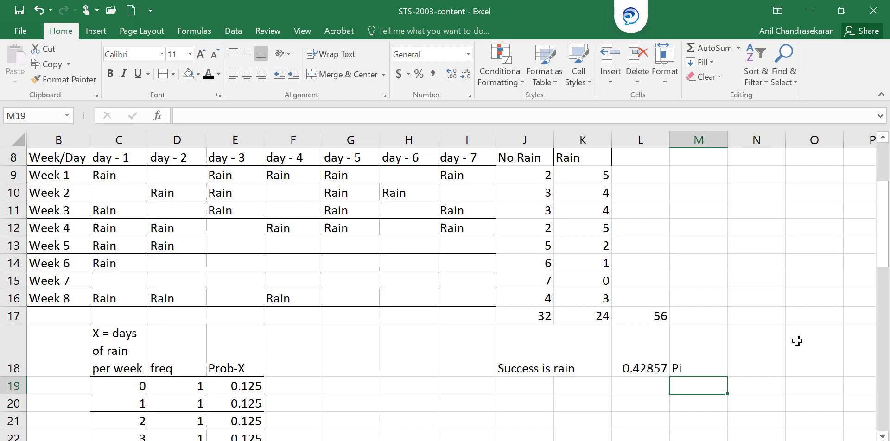
Step: Enter the label 'failure >> no rain' in J19
{"action": "key", "text": "Left"}
{"action": "key", "text": "Left"}
{"action": "key", "text": "Left"}
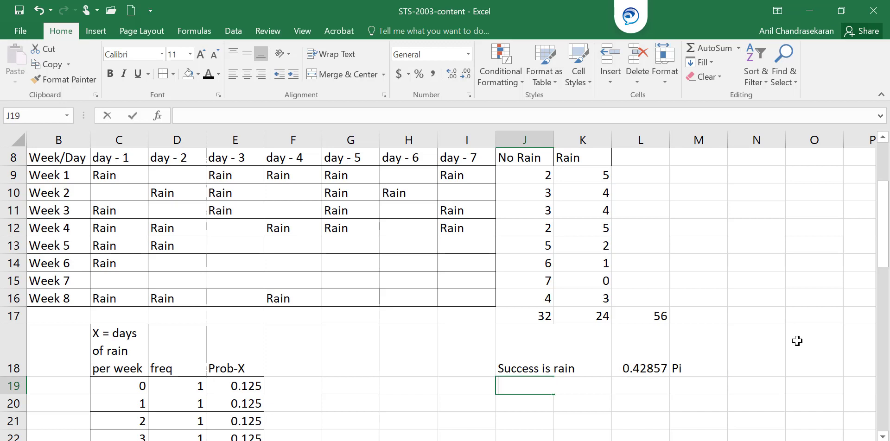
{"action": "type", "text": "S"}
{"action": "key", "text": "Delete"}
{"action": "key", "text": "BackSpace"}
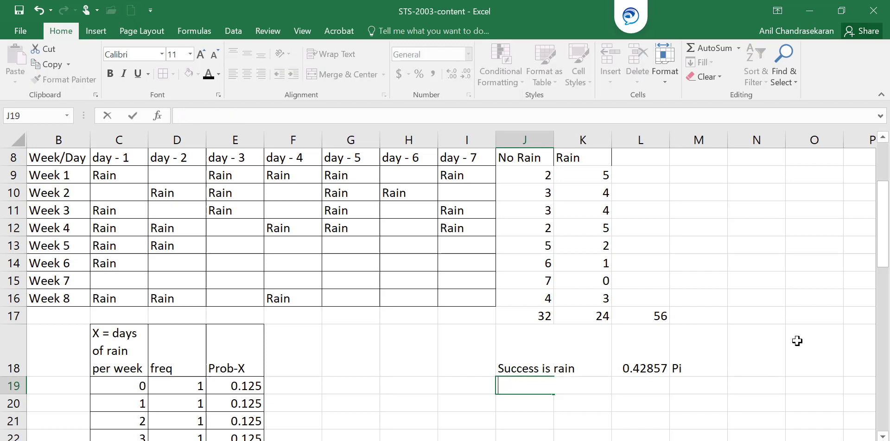
{"action": "type", "text": "failure"}
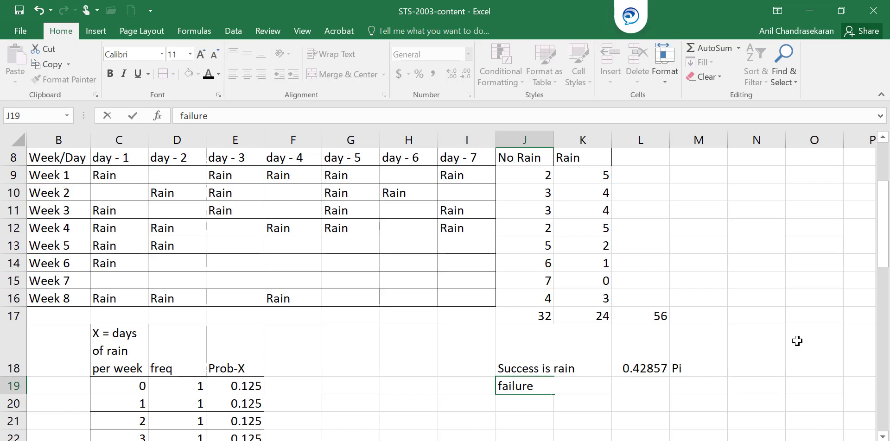
{"action": "type", "text": " >> no rain"}
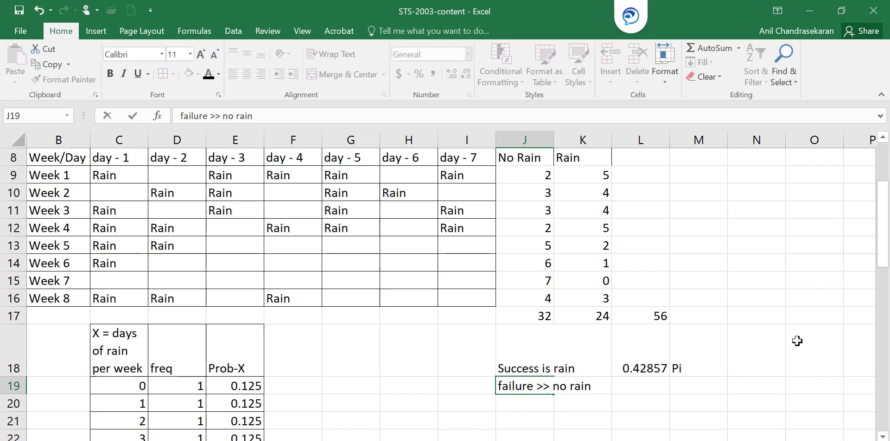
{"action": "key", "text": "Tab"}
{"action": "key", "text": "Tab"}
Step: Compute the failure probability =J17/L17 in L19, giving 0.57143
{"action": "type", "text": "="}
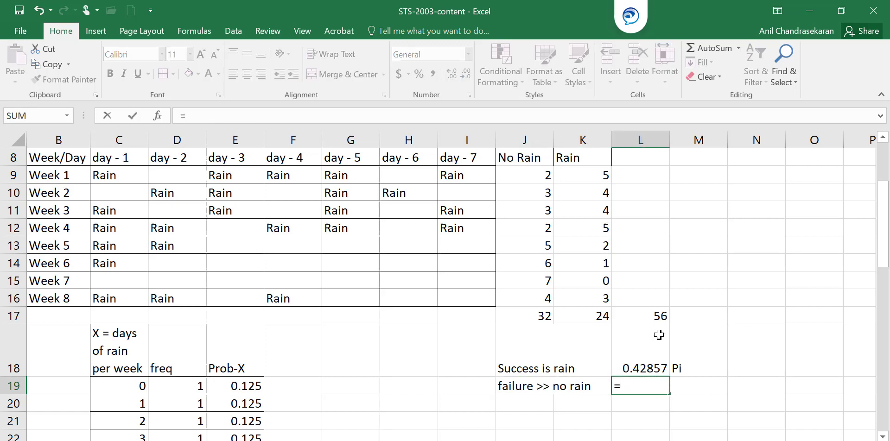
{"action": "left_click", "coordinate": [537, 316]}
{"action": "type", "text": "/"}
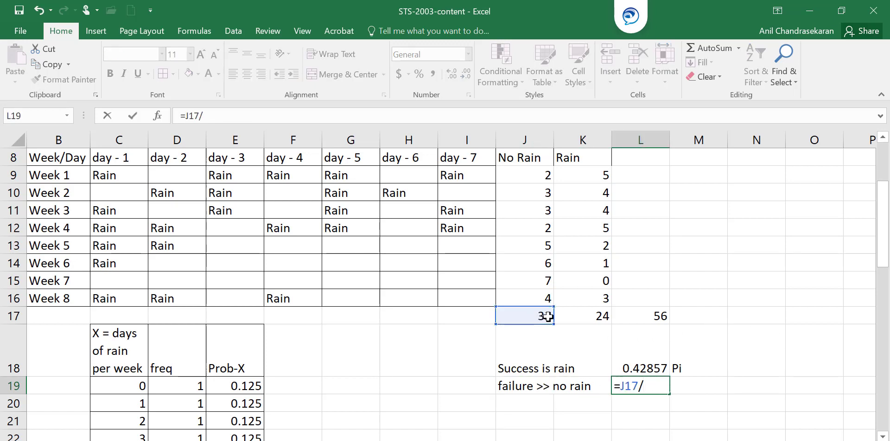
{"action": "left_click", "coordinate": [653, 318]}
{"action": "key", "text": "Return"}
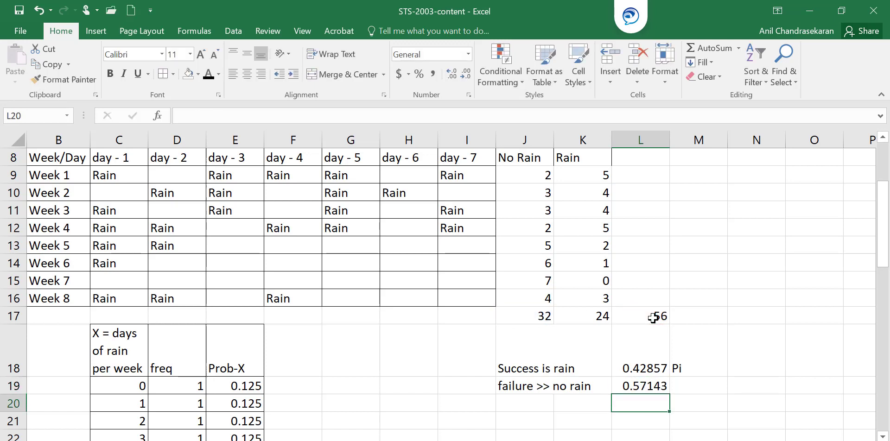
{"action": "key", "text": "Up"}
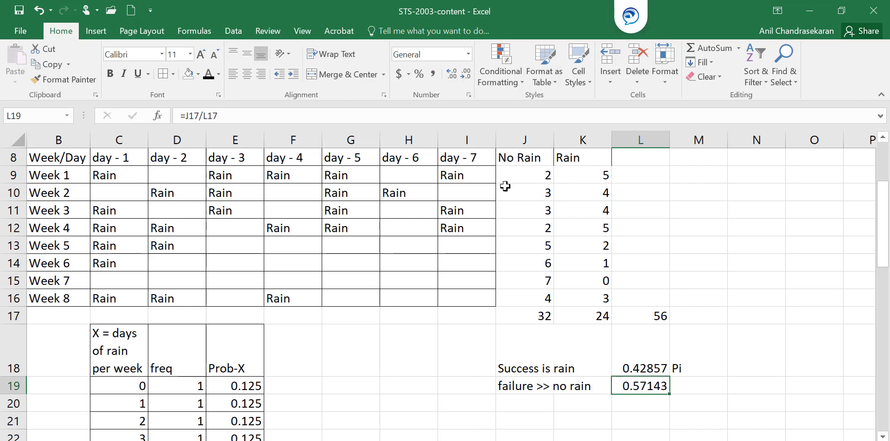
Step: Scroll down to the 25 ages in D29:E41 and select G29 beside them
{"action": "left_click_drag", "start_coordinate": [881, 214], "coordinate": [886, 327]}
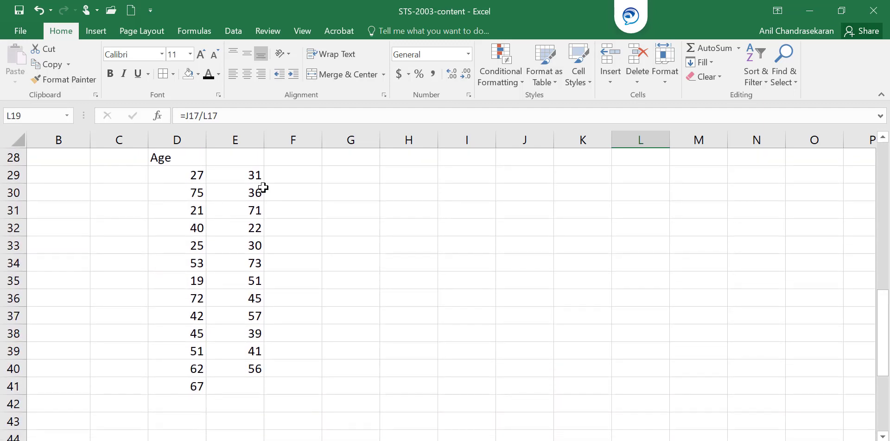
{"action": "left_click", "coordinate": [351, 177]}
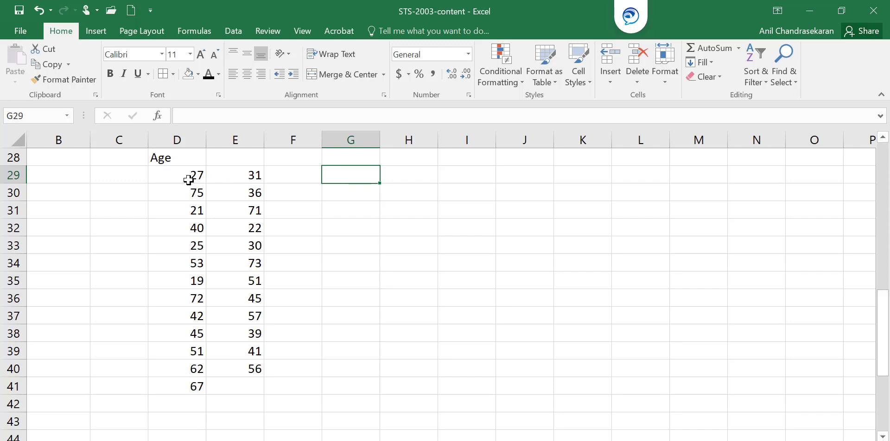
{"action": "left_click_drag", "start_coordinate": [188, 176], "coordinate": [248, 386]}
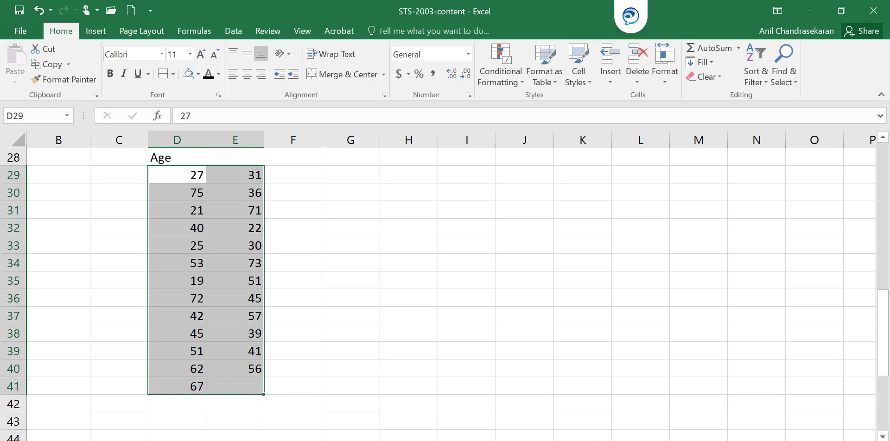
{"action": "left_click_drag", "start_coordinate": [309, 173], "coordinate": [347, 175]}
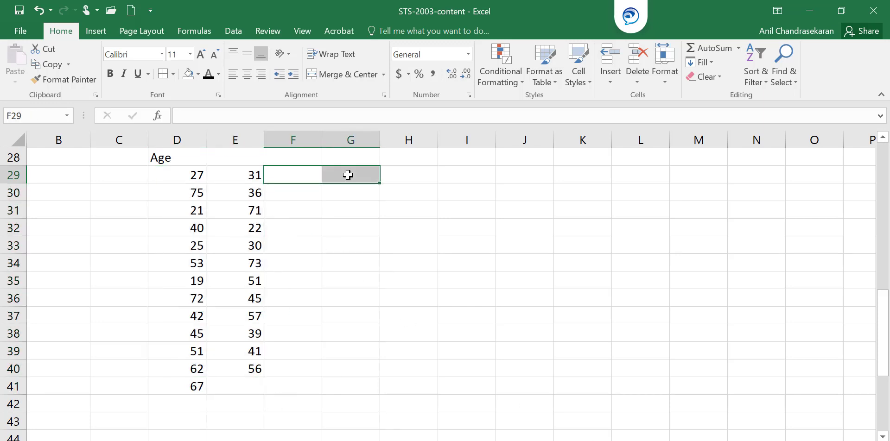
{"action": "left_click", "coordinate": [347, 175]}
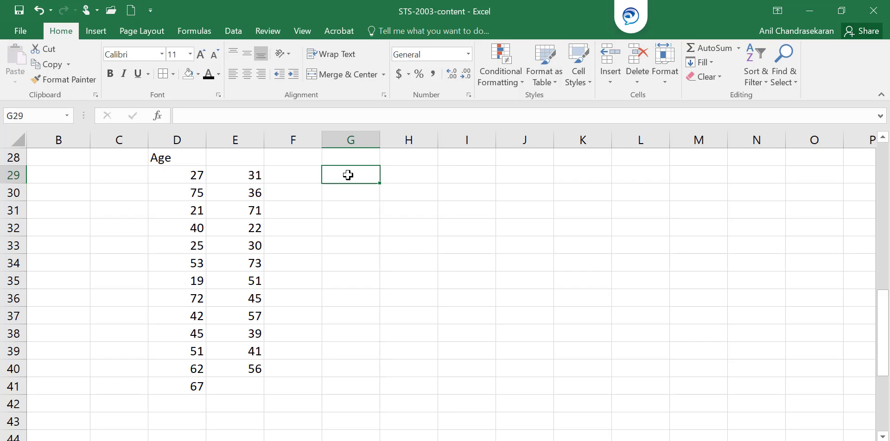
Step: Enter the heading 'young or old' in G29
{"action": "type", "text": "young o"}
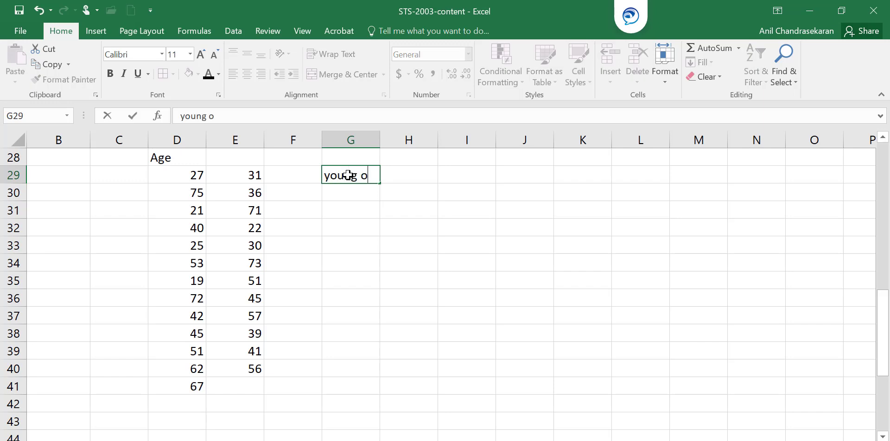
{"action": "type", "text": "r not"}
{"action": "key", "text": "BackSpace"}
{"action": "key", "text": "BackSpace"}
{"action": "key", "text": "BackSpace"}
{"action": "type", "text": "old"}
{"action": "key", "text": "Return"}
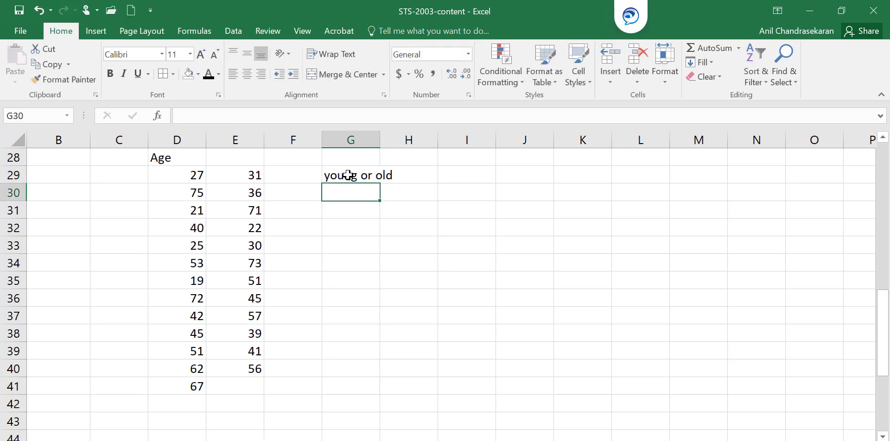
Step: Add the note 'less than 30 yrs is young' in I29, then go to G31
{"action": "key", "text": "Up"}
{"action": "key", "text": "Right"}
{"action": "key", "text": "Right"}
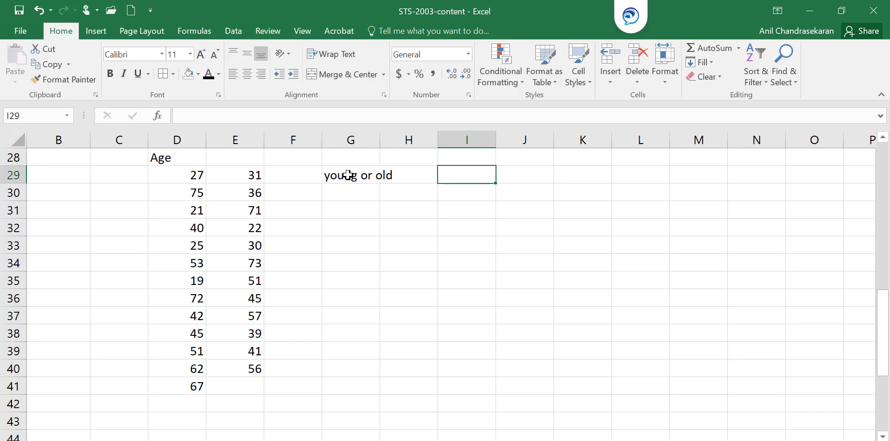
{"action": "type", "text": "less h"}
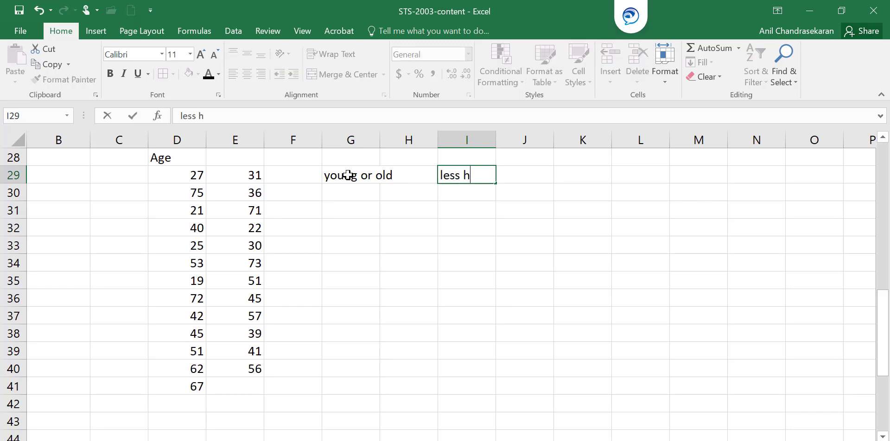
{"action": "key", "text": "BackSpace"}
{"action": "type", "text": "than 3"}
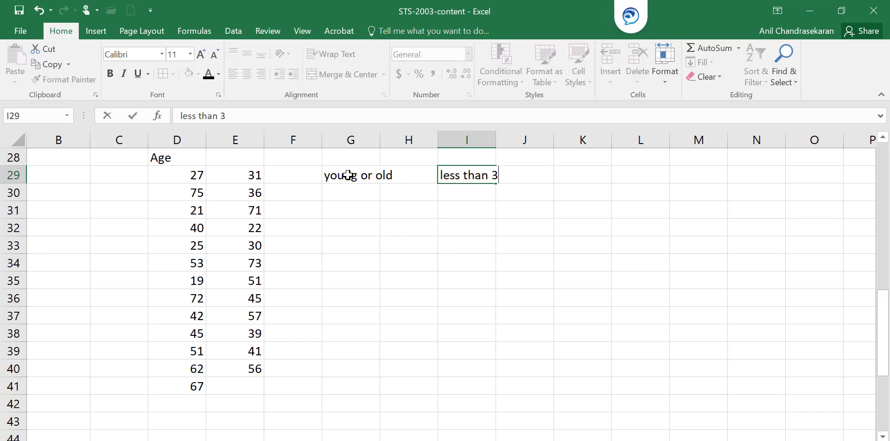
{"action": "type", "text": "0 yrs is young"}
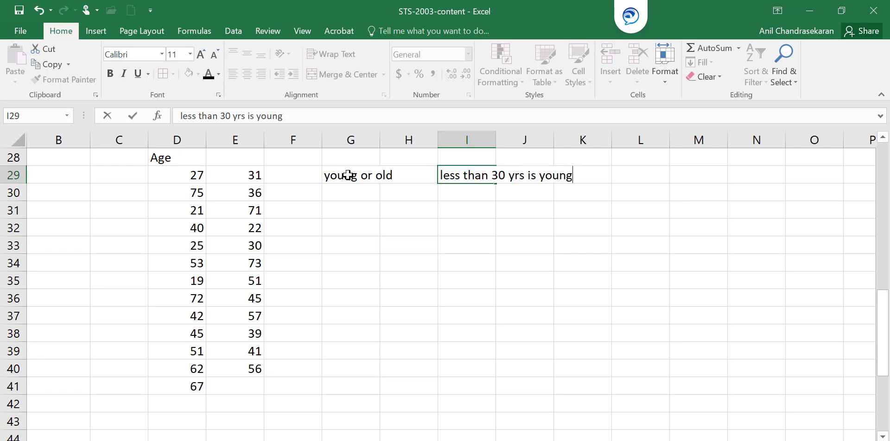
{"action": "key", "text": "Return"}
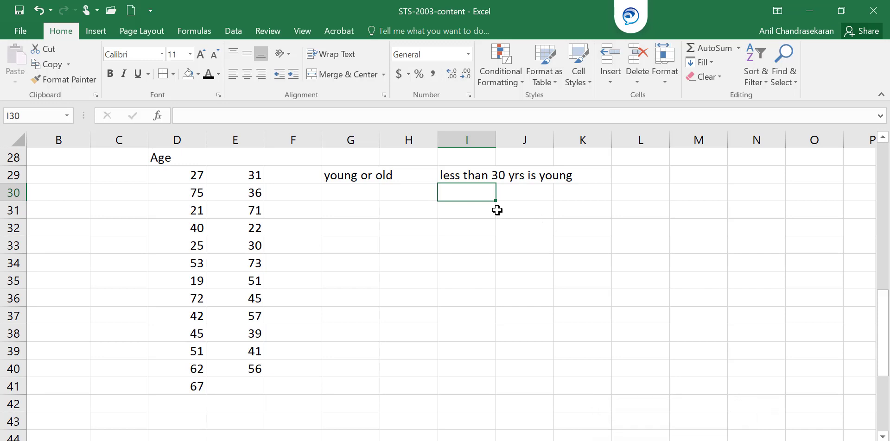
{"action": "key", "text": "Down"}
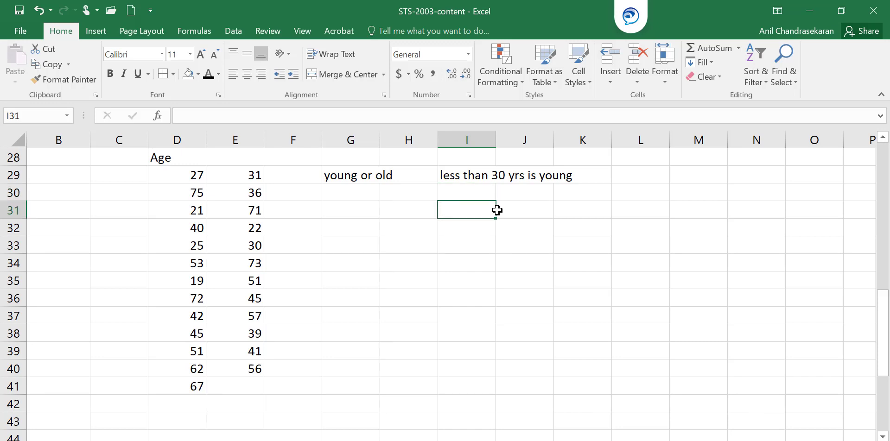
{"action": "key", "text": "Left"}
{"action": "key", "text": "Left"}
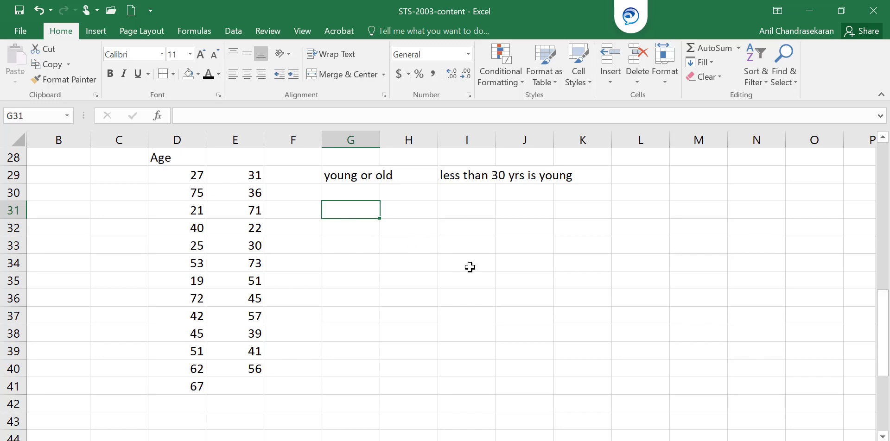
Step: Count ages over 30 with =COUNTIF(D29:E41,">30") in G31, returning 19
{"action": "type", "text": "=cou"}
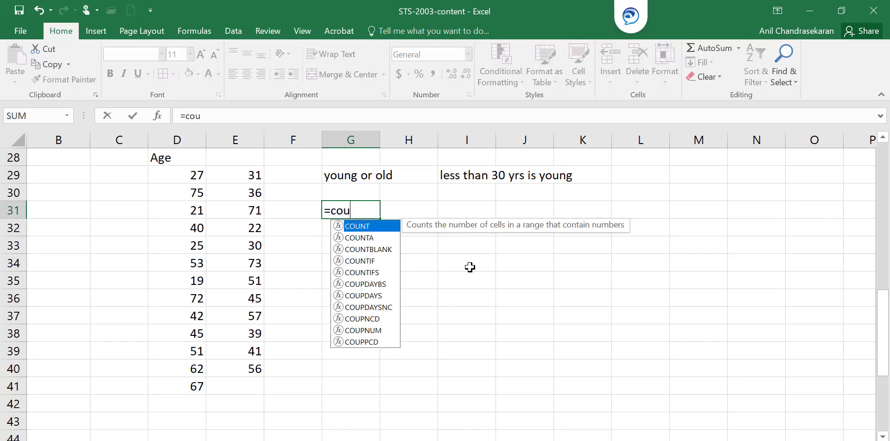
{"action": "type", "text": "nt"}
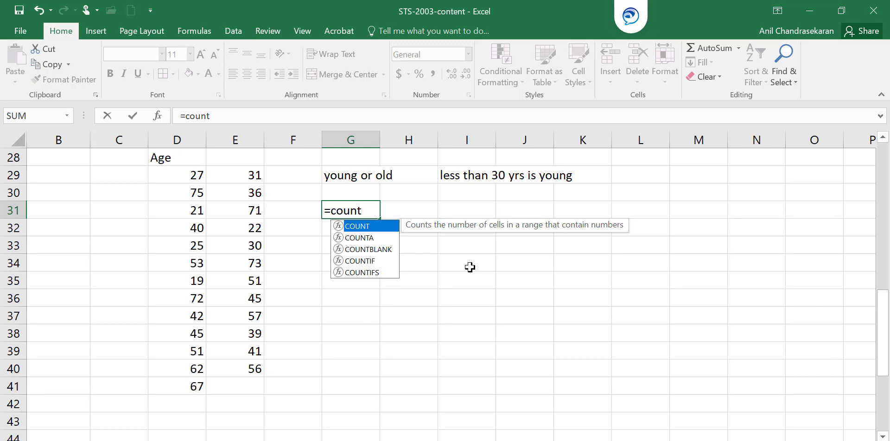
{"action": "type", "text": "if"}
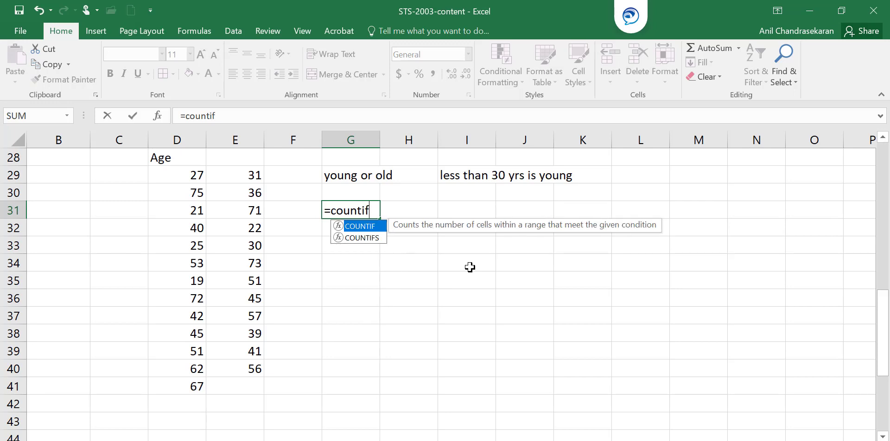
{"action": "type", "text": "("}
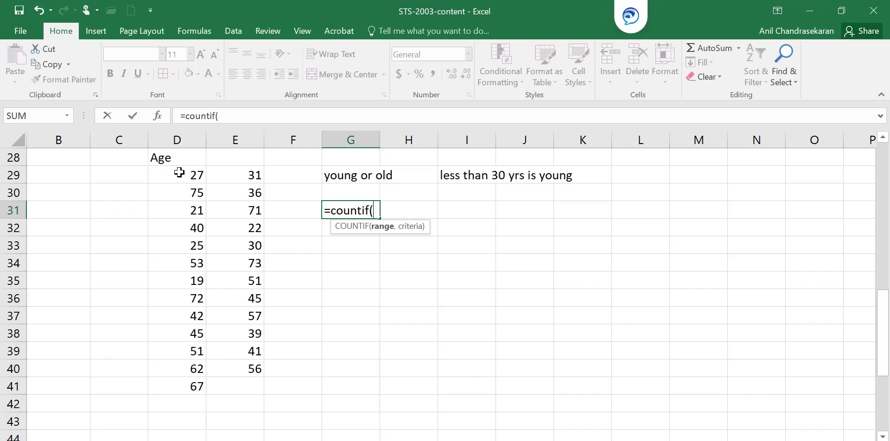
{"action": "left_click_drag", "start_coordinate": [179, 173], "coordinate": [236, 394]}
{"action": "type", "text": ","}
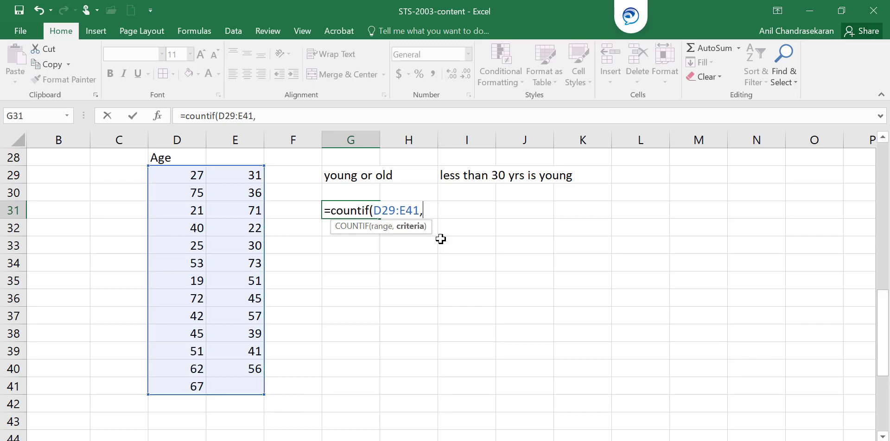
{"action": "type", "text": "\">30\")"}
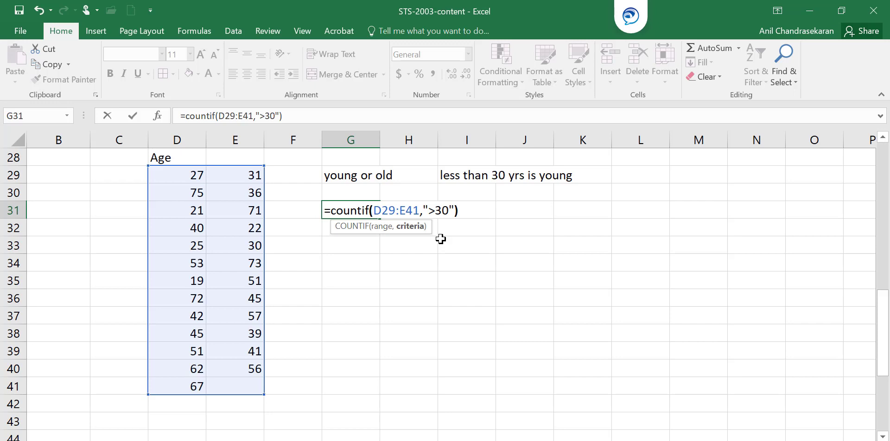
{"action": "key", "text": "Return"}
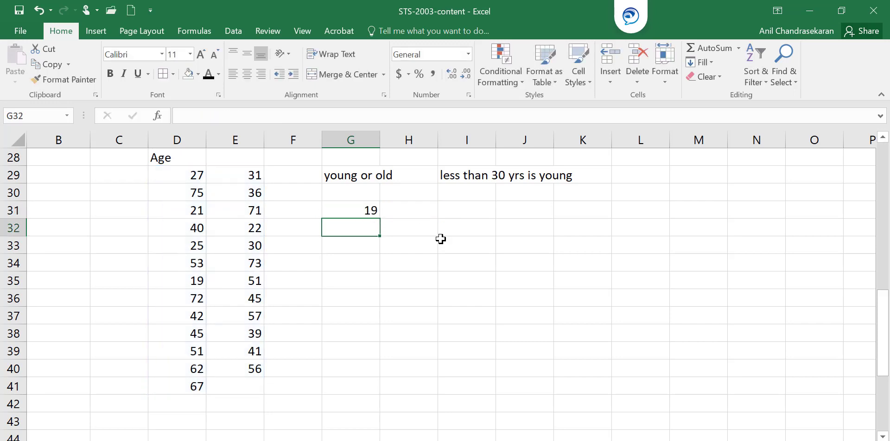
Step: Label the old count 'old - more than 30' in H31
{"action": "key", "text": "Up"}
{"action": "key", "text": "Right"}
{"action": "type", "text": "old"}
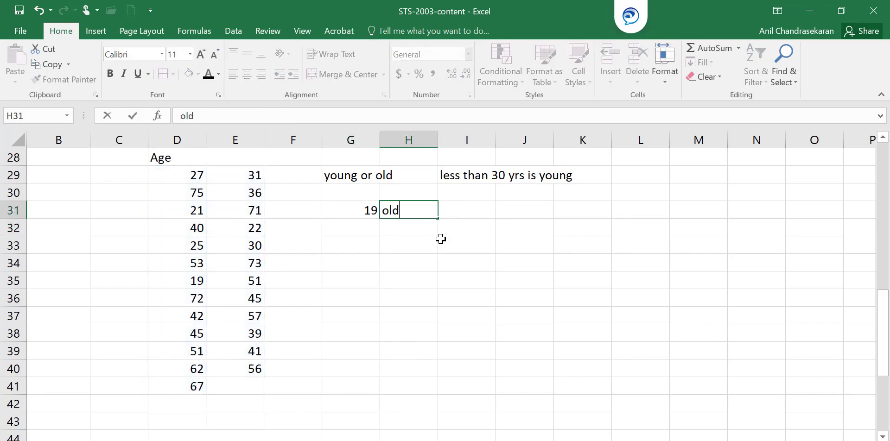
{"action": "type", "text": " - more th"}
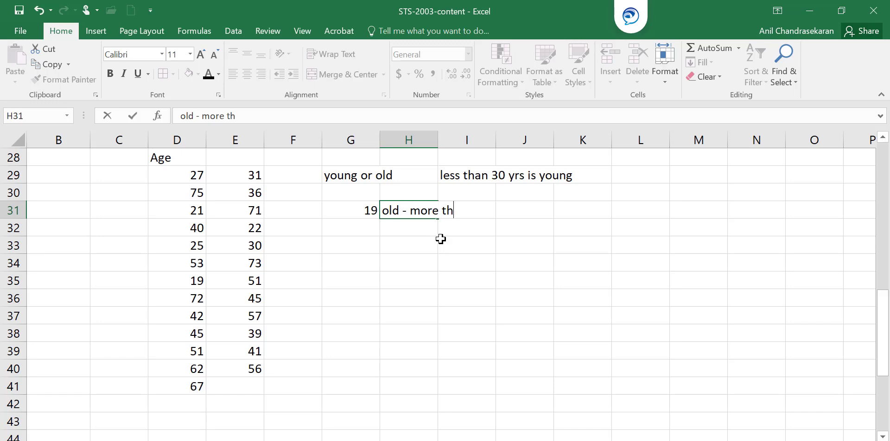
{"action": "type", "text": "an 30"}
{"action": "key", "text": "Return"}
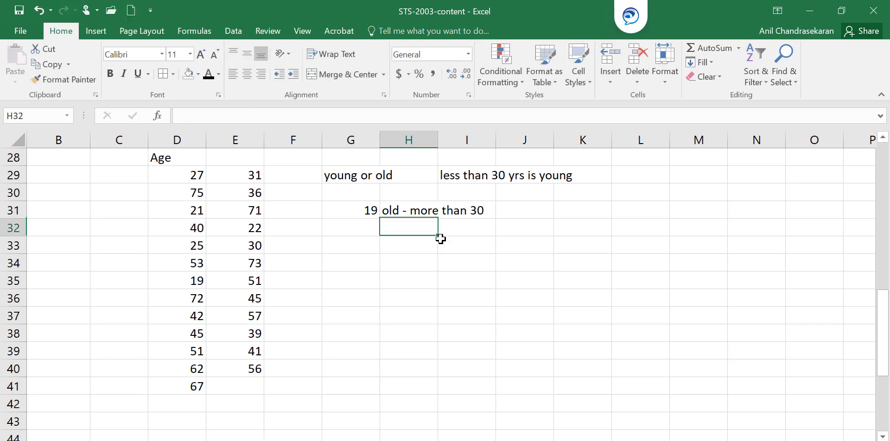
{"action": "key", "text": "Left"}
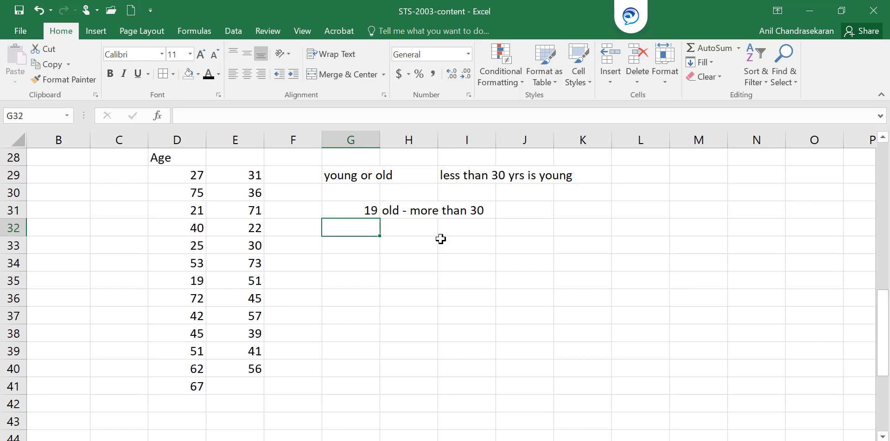
Step: Count ages under 31 with =COUNTIF(D29:E41,"<31") in G32, returning 6
{"action": "type", "text": "=cou"}
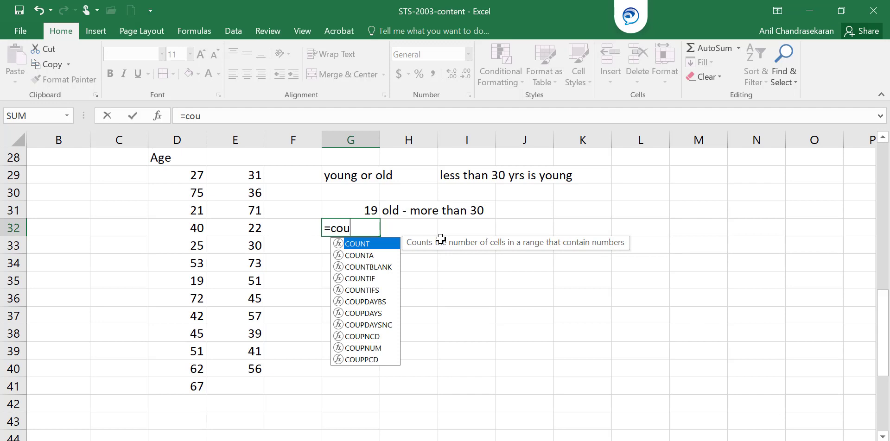
{"action": "type", "text": "ntif("}
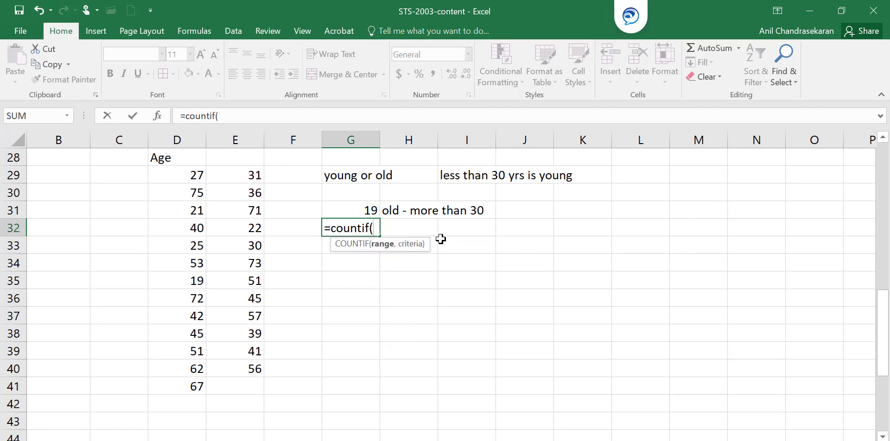
{"action": "left_click_drag", "start_coordinate": [179, 176], "coordinate": [246, 386]}
{"action": "type", "text": ","}
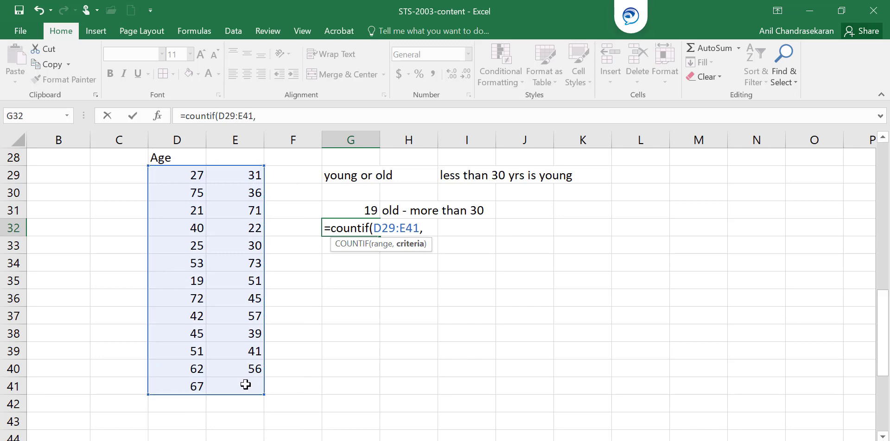
{"action": "type", "text": " \"<31"}
{"action": "type", "text": "\")"}
{"action": "key", "text": "Return"}
Step: Label the young count 'young - less than 30' in H32
{"action": "key", "text": "Up"}
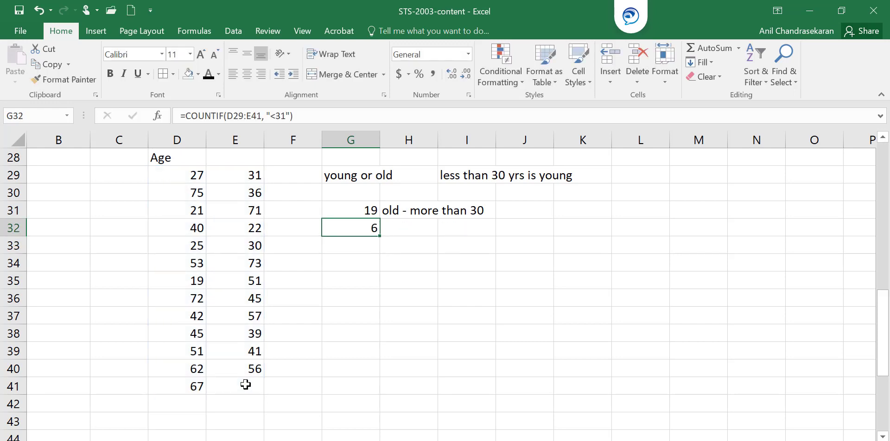
{"action": "key", "text": "Right"}
{"action": "type", "text": "you"}
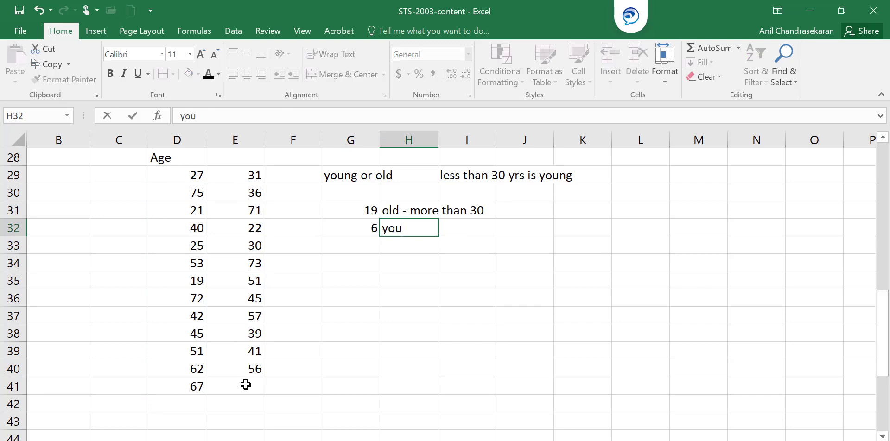
{"action": "type", "text": "g -"}
{"action": "key", "text": "BackSpace"}
{"action": "key", "text": "BackSpace"}
{"action": "key", "text": "BackSpace"}
{"action": "key", "text": "BackSpace"}
{"action": "type", "text": "ng - less than 30"}
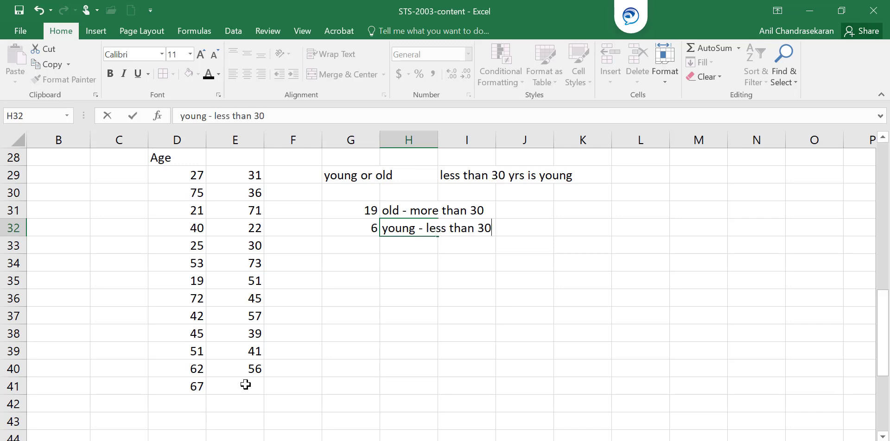
{"action": "key", "text": "Return"}
{"action": "key", "text": "Left"}
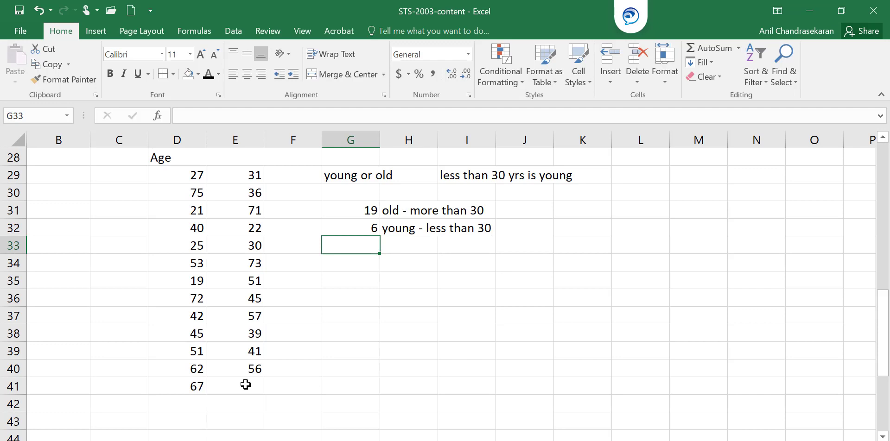
Step: Type the total 25 in G33, below the 19 old and 6 young counts
{"action": "type", "text": "25"}
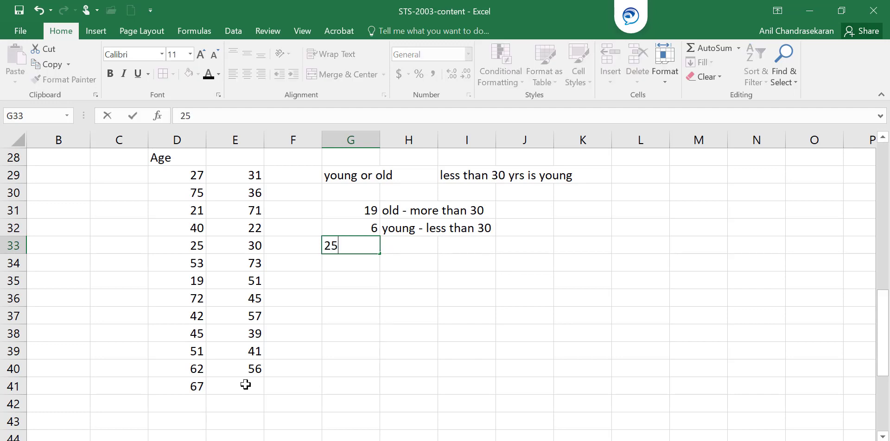
{"action": "key", "text": "Return"}
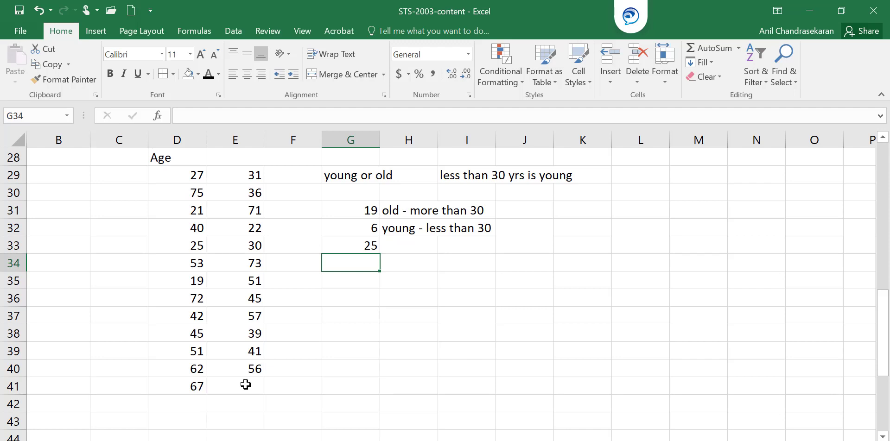
{"action": "key", "text": "Down"}
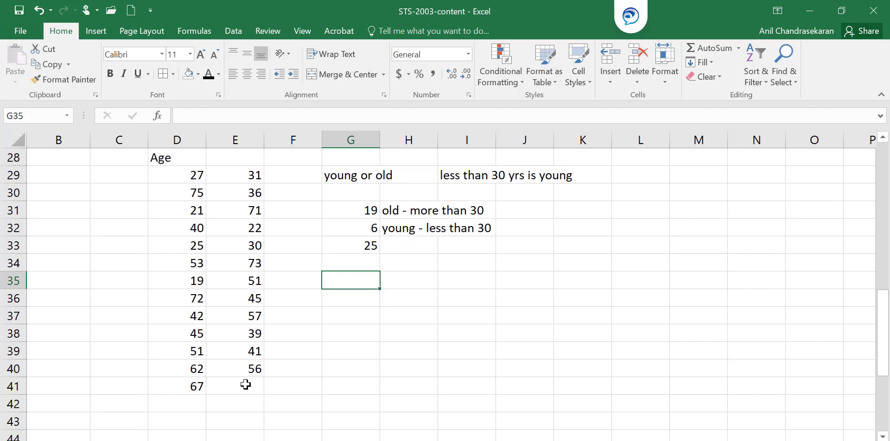
Step: Enter the label 'success young' in G35
{"action": "type", "text": "success"}
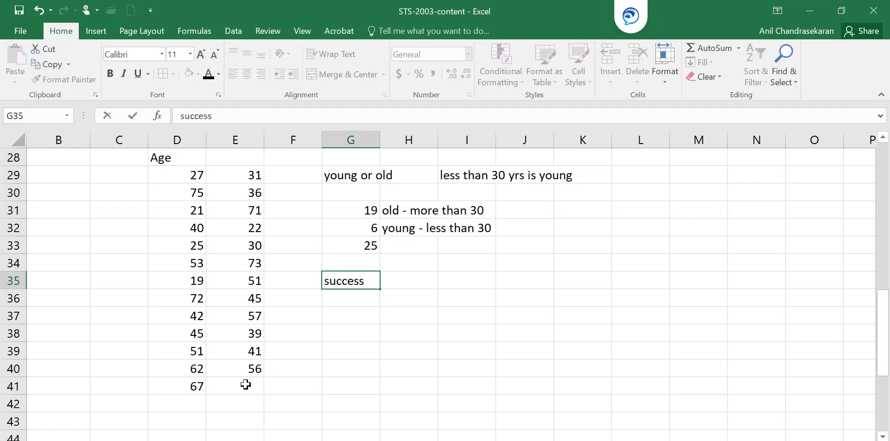
{"action": "type", "text": " young"}
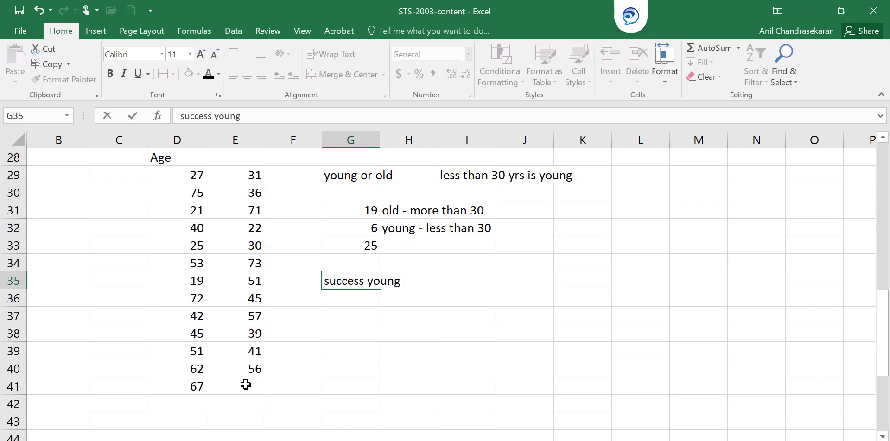
{"action": "key", "text": "Return"}
{"action": "key", "text": "Up"}
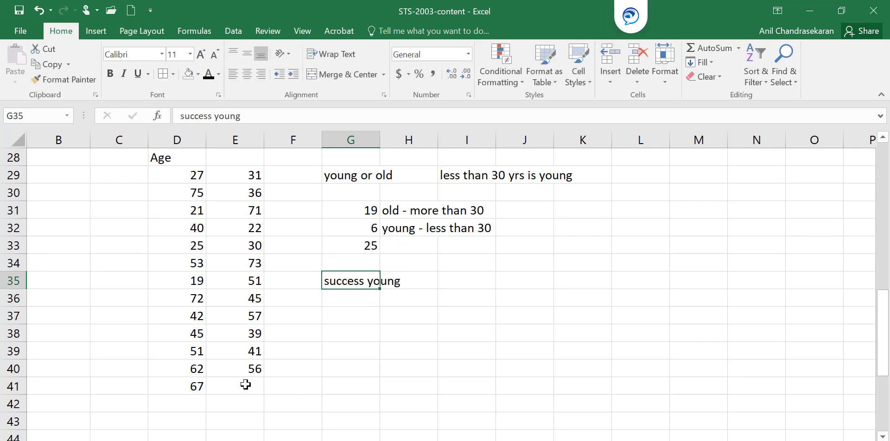
{"action": "key", "text": "Right"}
{"action": "key", "text": "Right"}
Step: Compute =G32/G33 in I35, giving 0.24, and label it 'pi' in J35
{"action": "type", "text": "="}
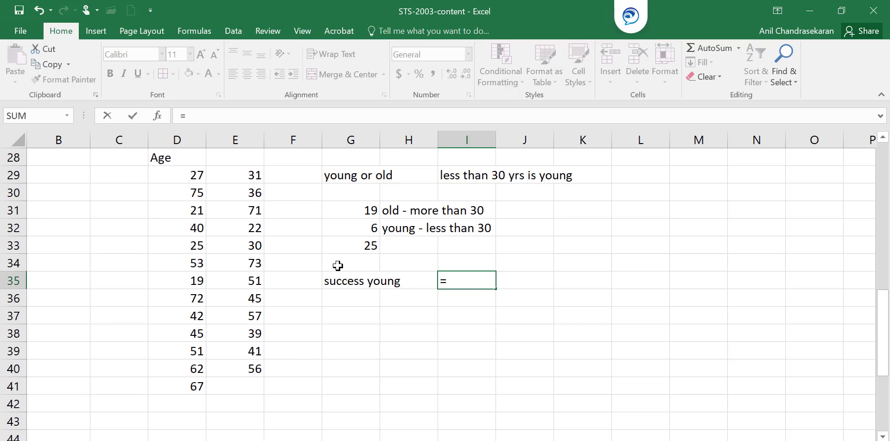
{"action": "left_click", "coordinate": [347, 226]}
{"action": "type", "text": "/"}
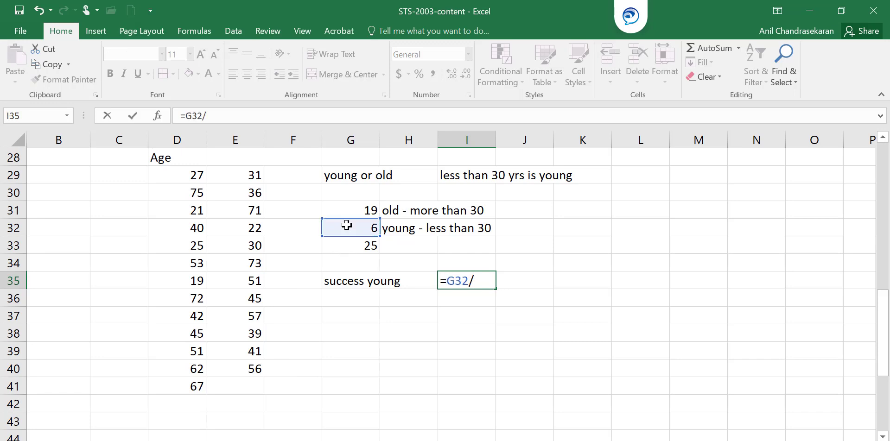
{"action": "left_click", "coordinate": [343, 246]}
{"action": "key", "text": "Return"}
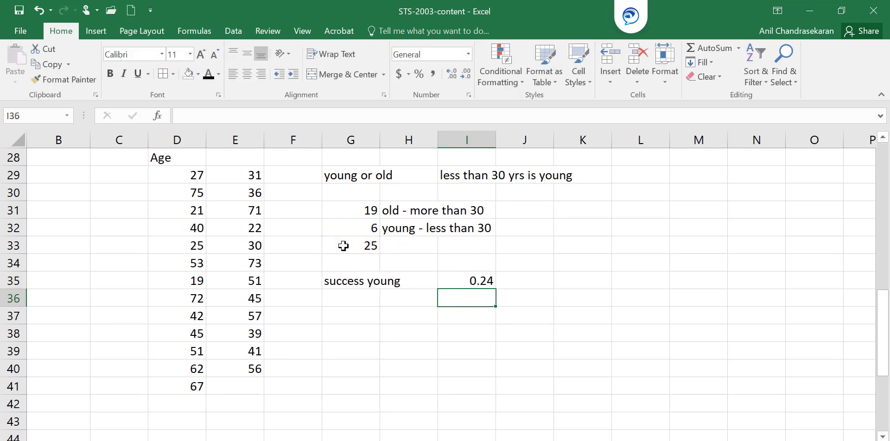
{"action": "key", "text": "Up"}
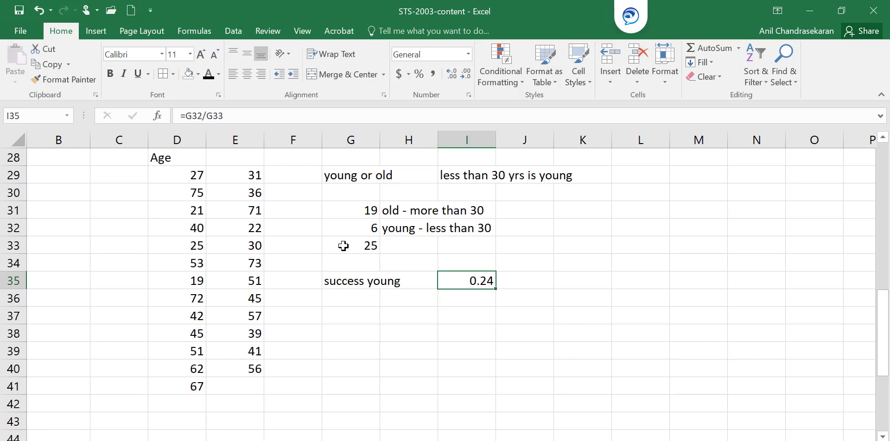
{"action": "key", "text": "Right"}
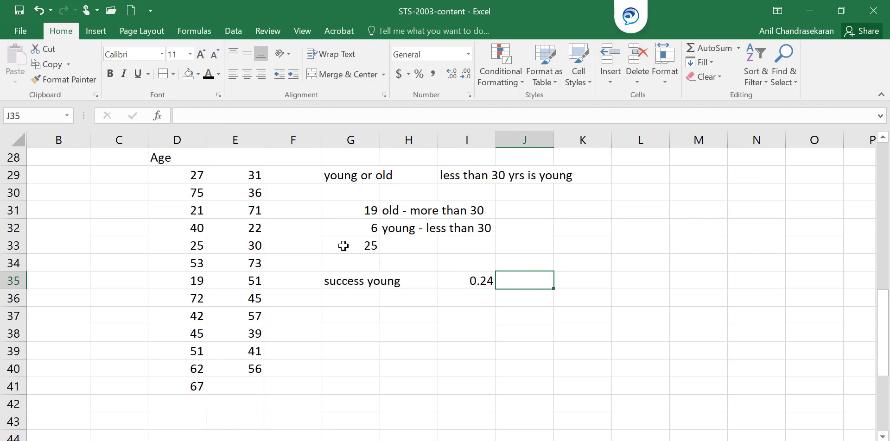
{"action": "type", "text": "pi"}
{"action": "key", "text": "Return"}
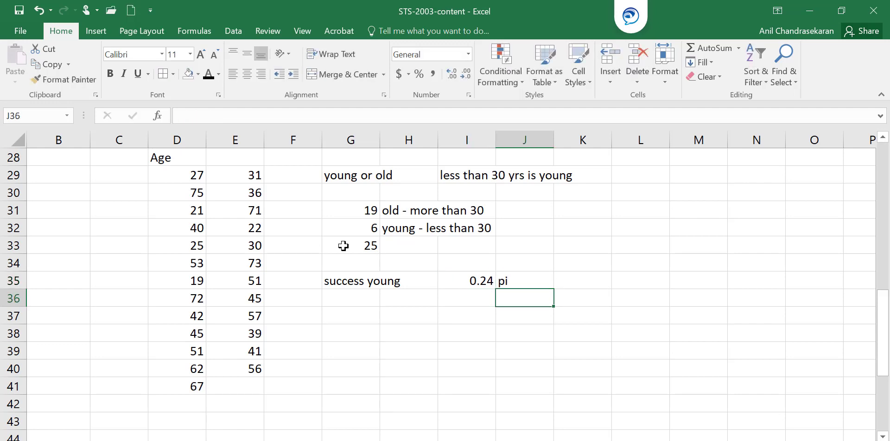